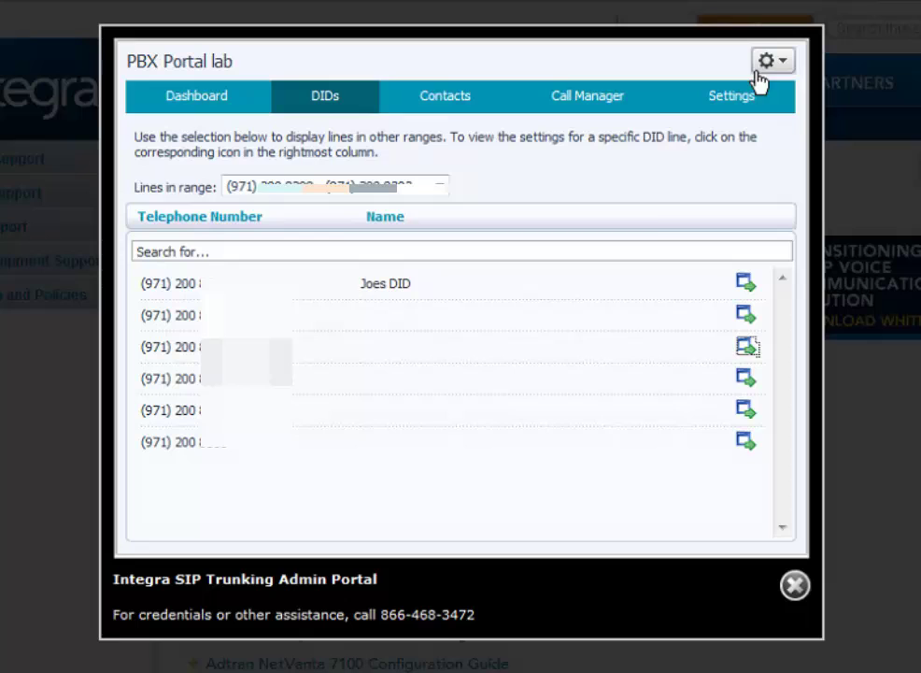
Browse the Call Manager forwarding pages: Busy/No Answer, Unavailable, Selected Callers and Destinations
click(589, 105)
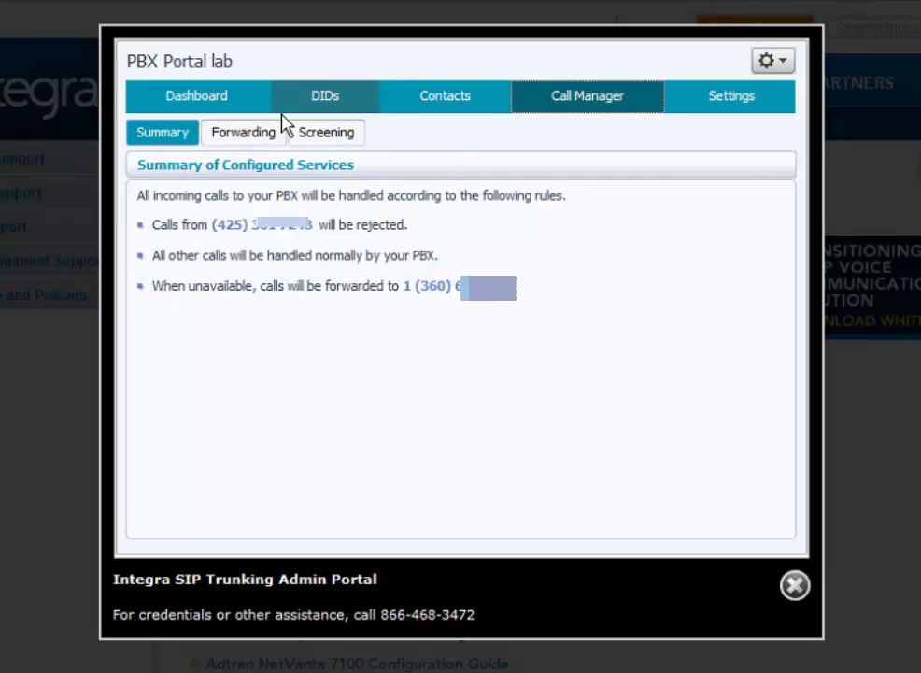
click(265, 138)
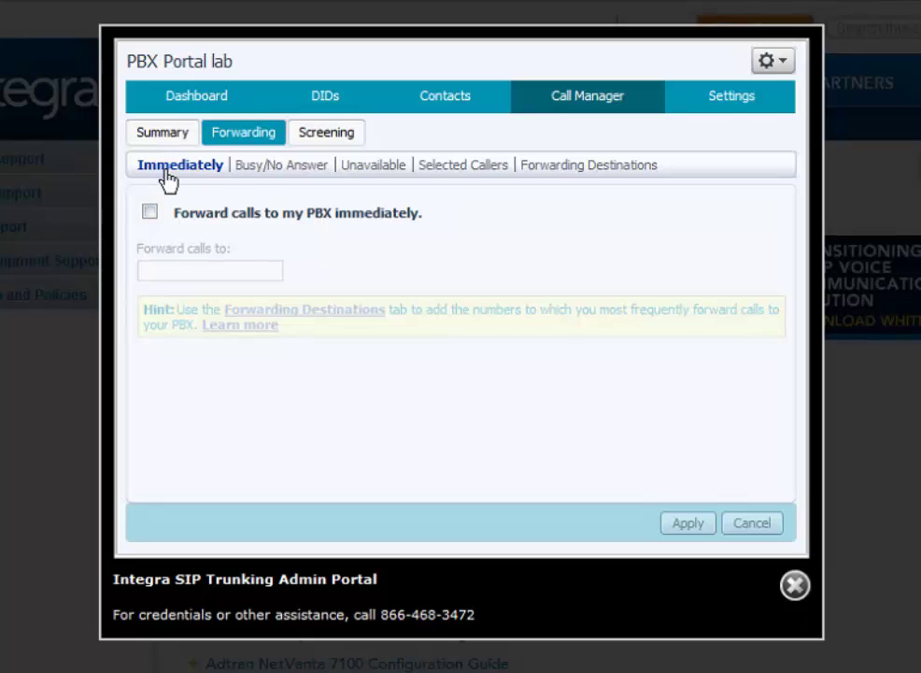
click(273, 174)
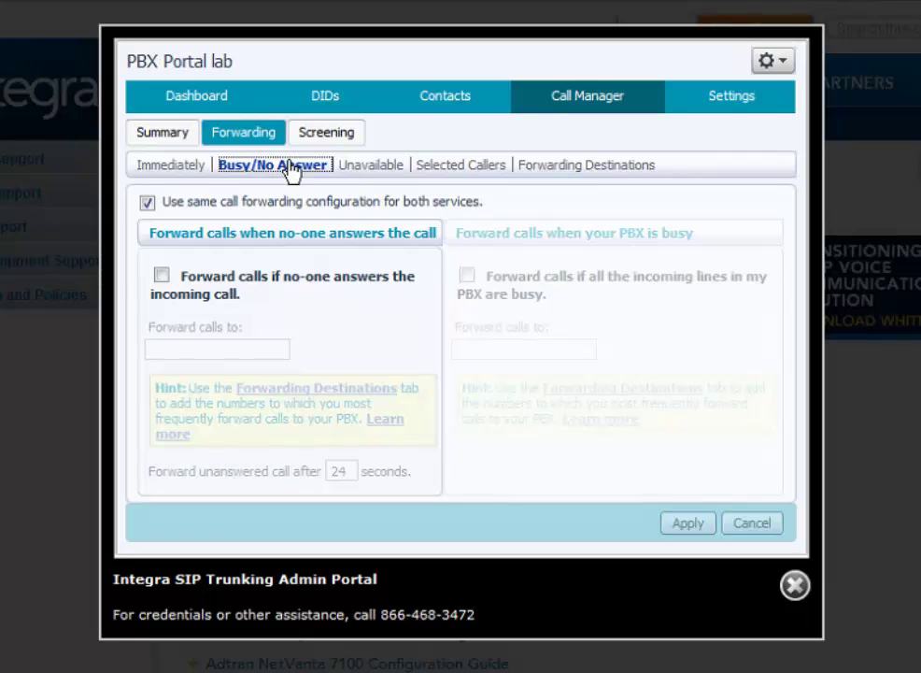
click(379, 168)
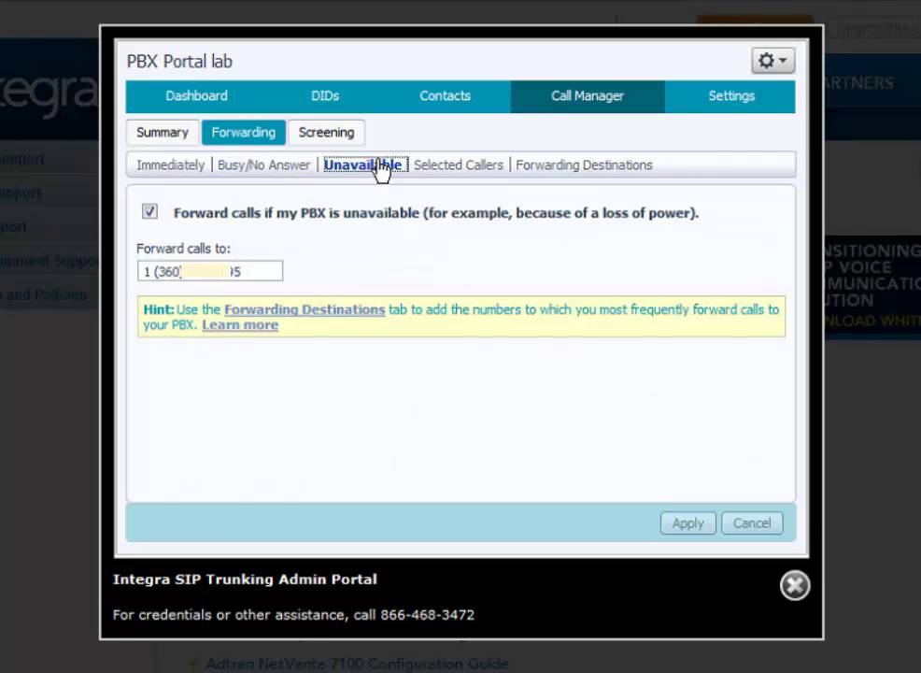
click(472, 168)
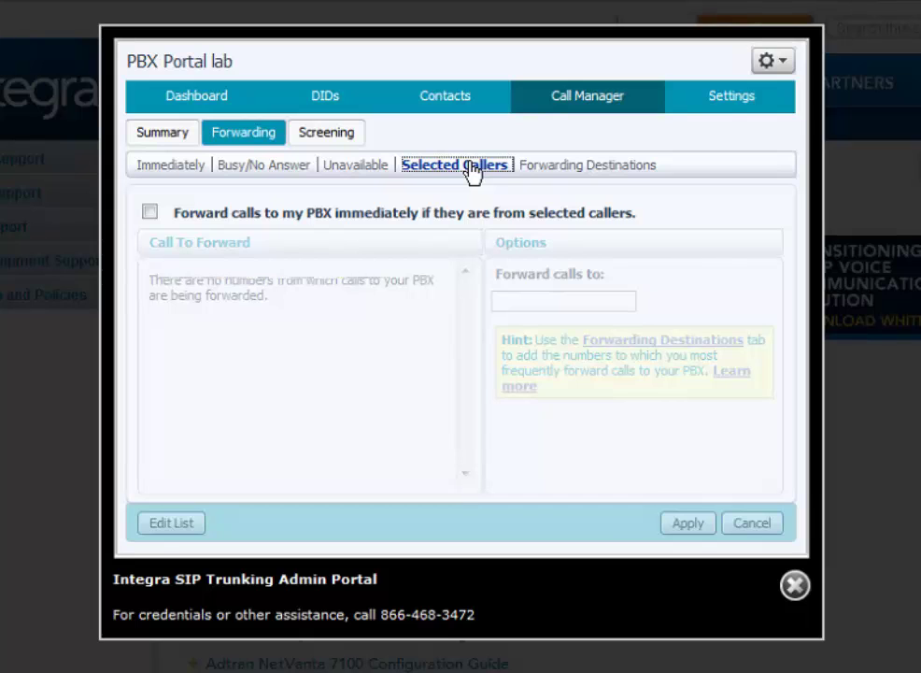
click(362, 169)
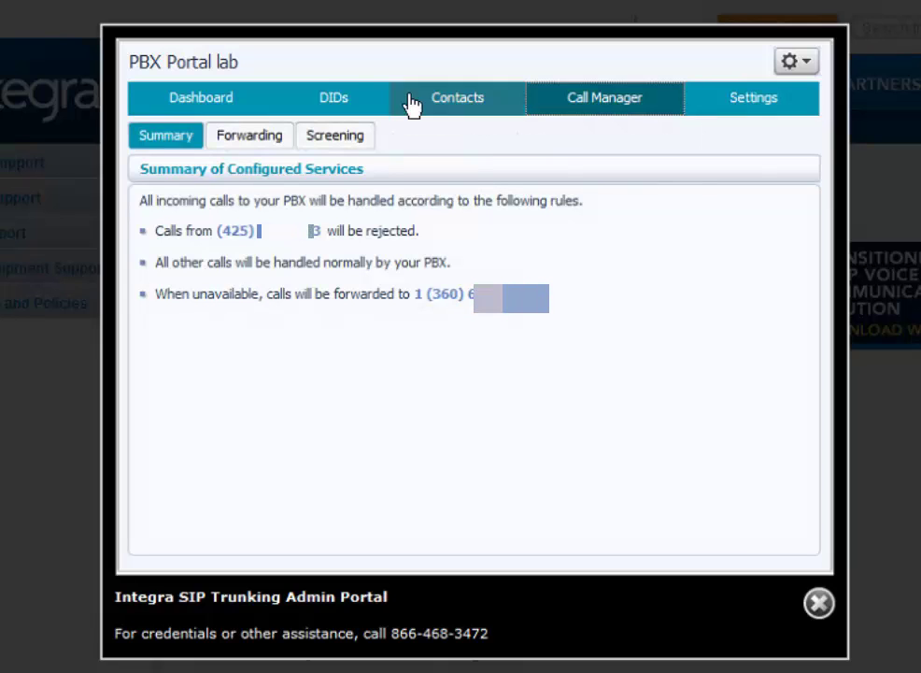
click(269, 140)
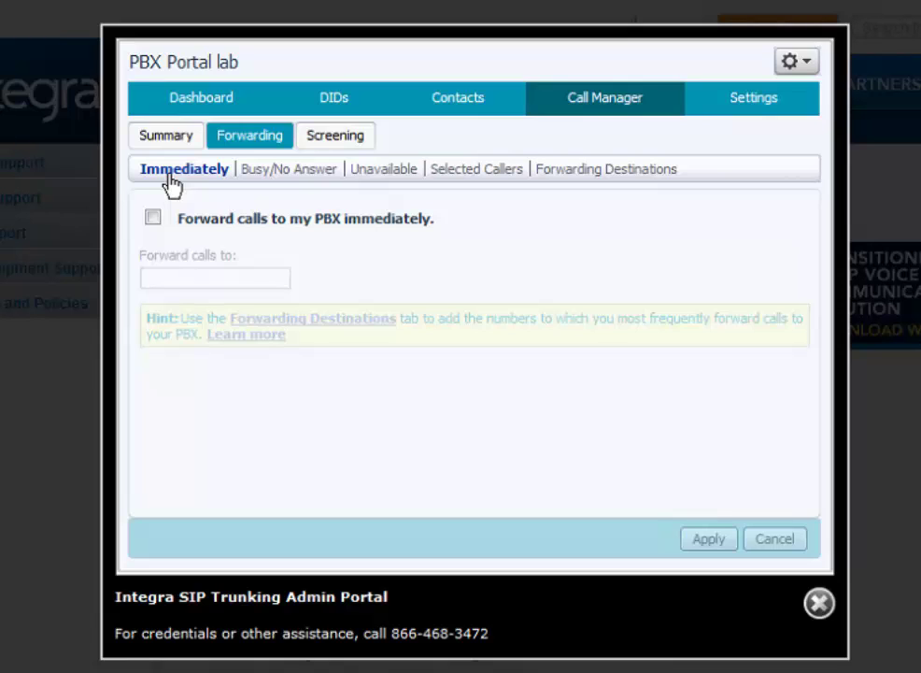
click(279, 180)
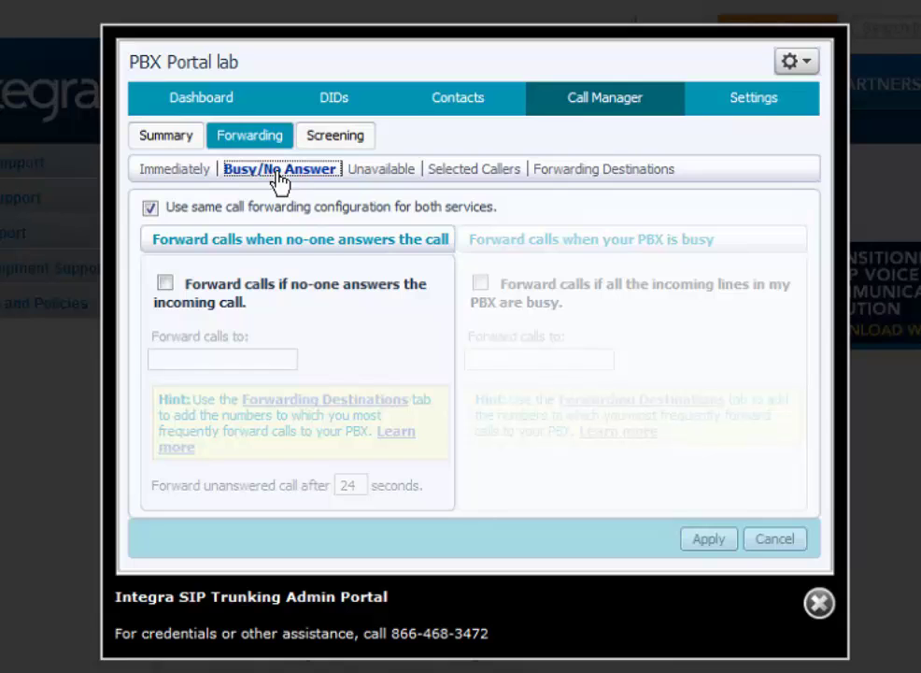
click(391, 171)
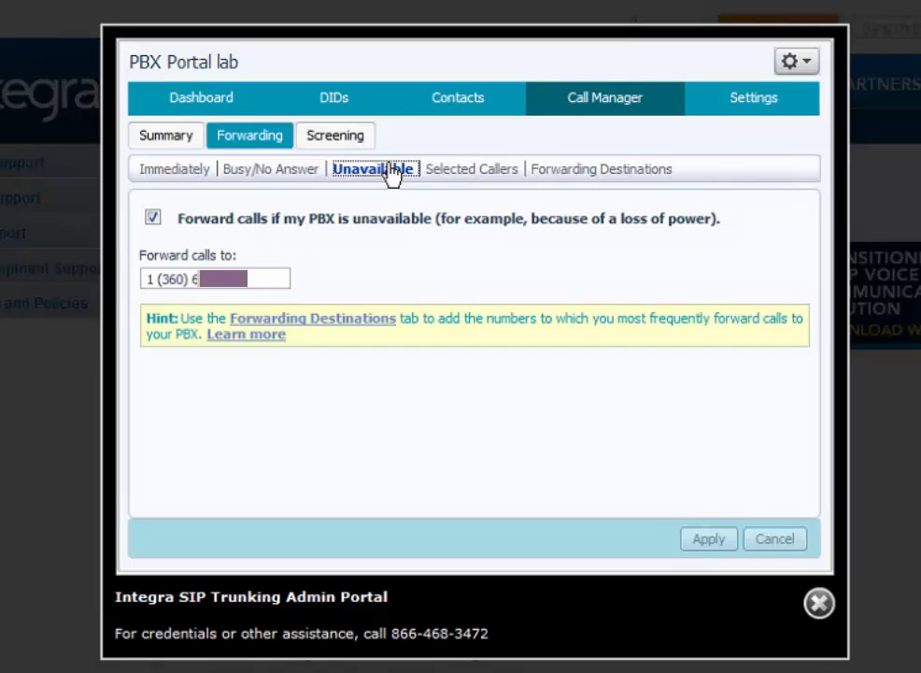
click(485, 175)
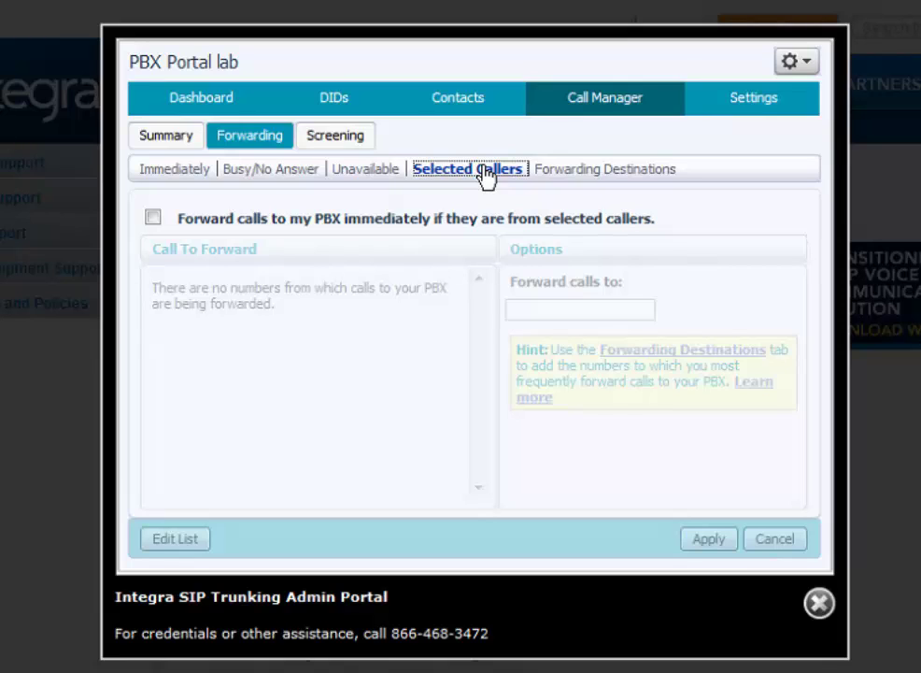
click(594, 178)
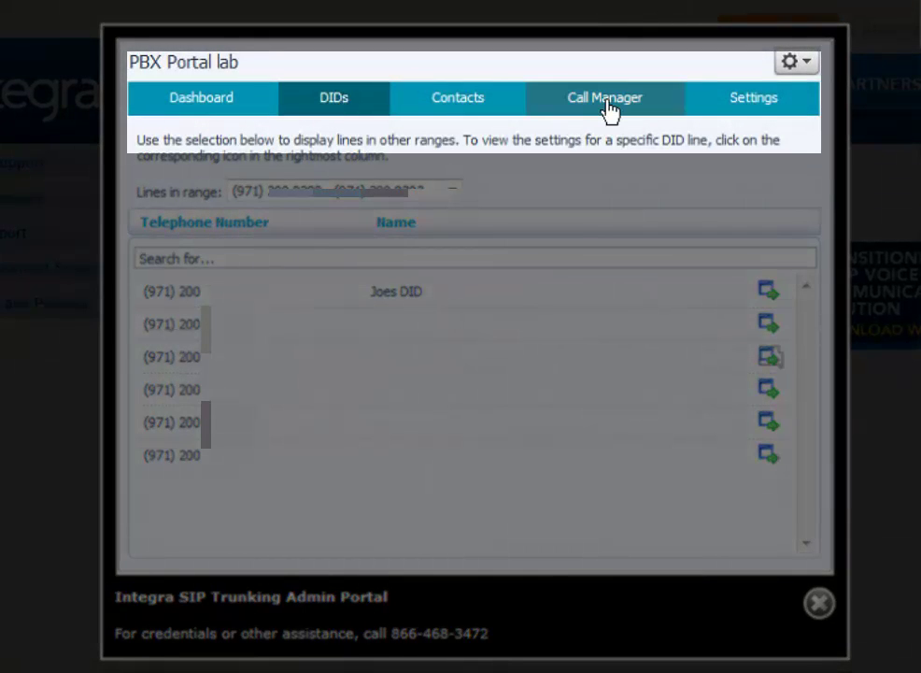
Re-enable forwarding when the PBX is unavailable, apply it, then enable Selected Callers forwarding
click(609, 110)
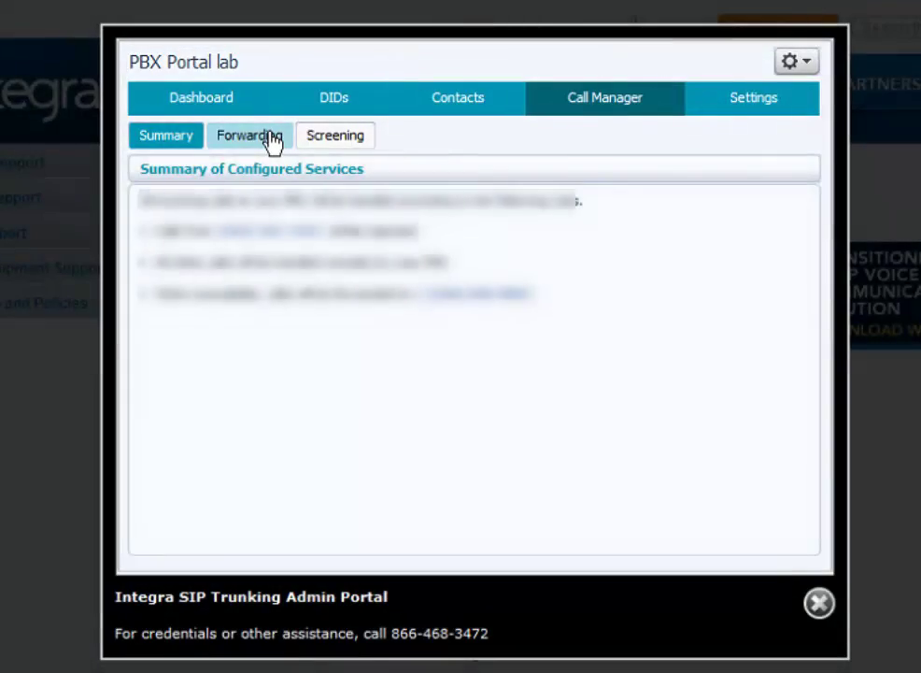
click(272, 141)
click(390, 172)
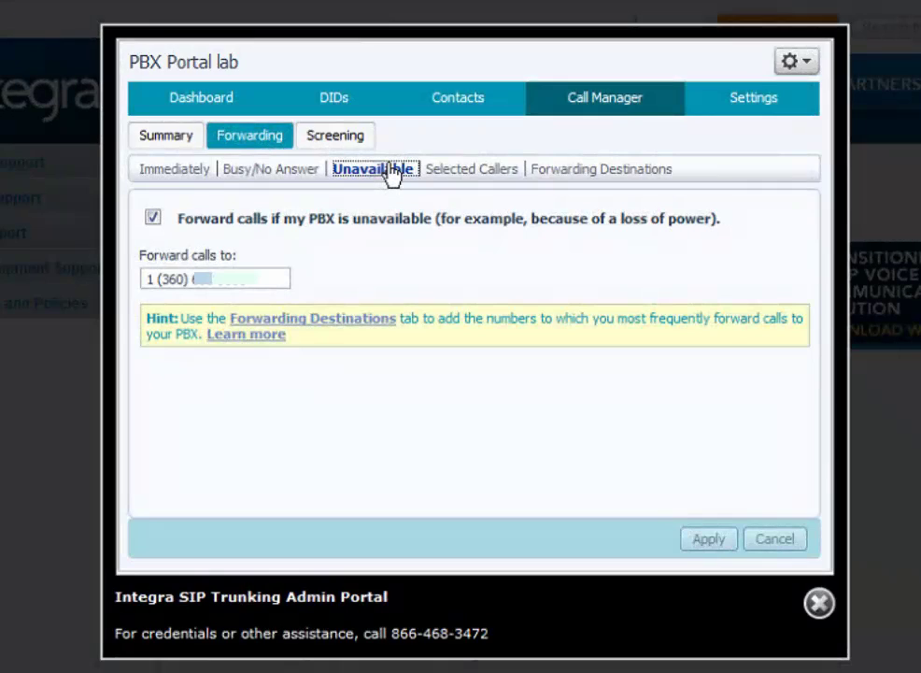
click(153, 218)
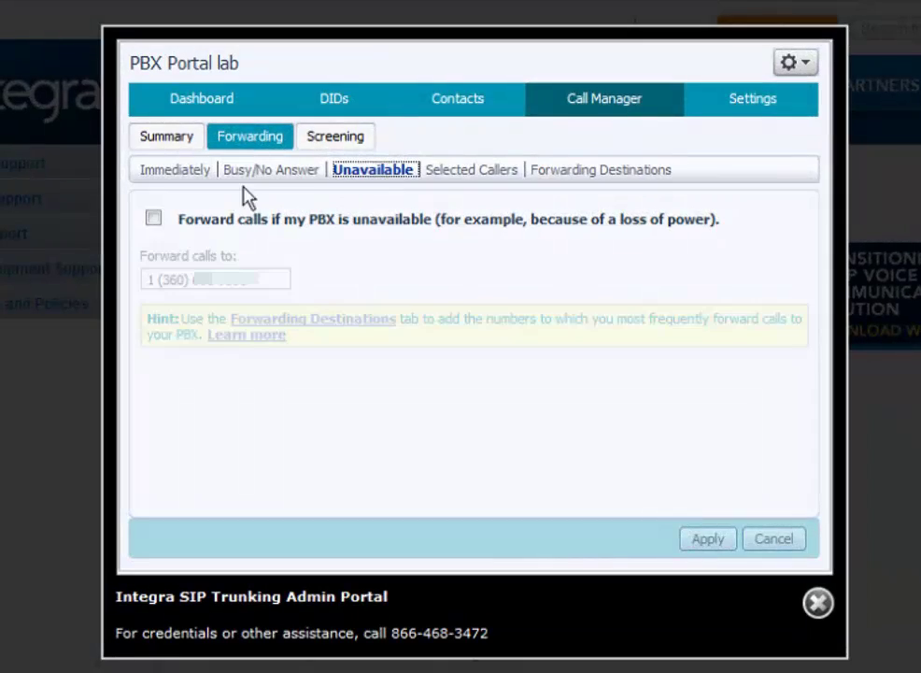
click(155, 219)
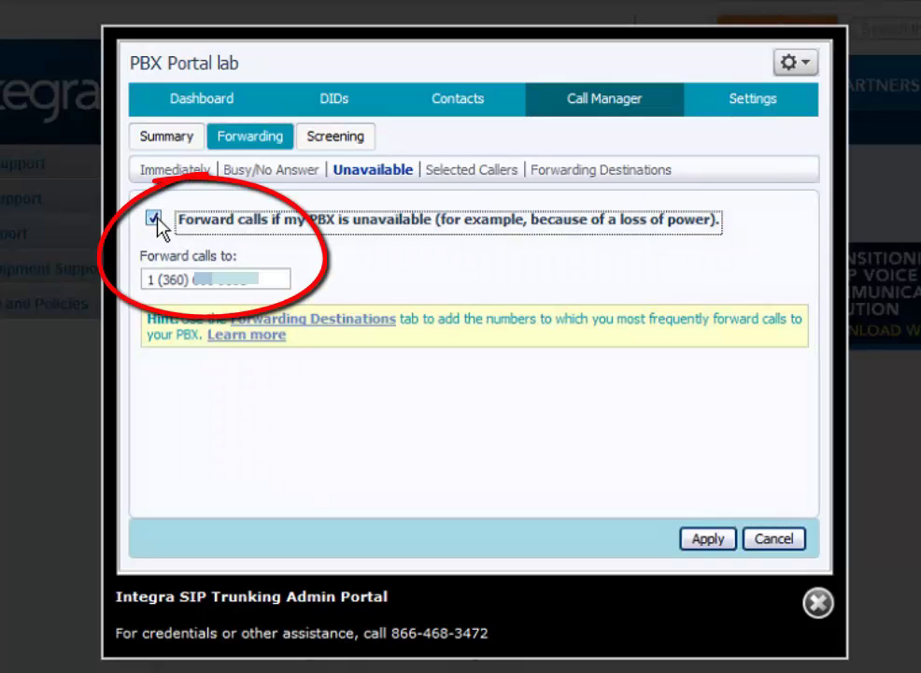
click(707, 541)
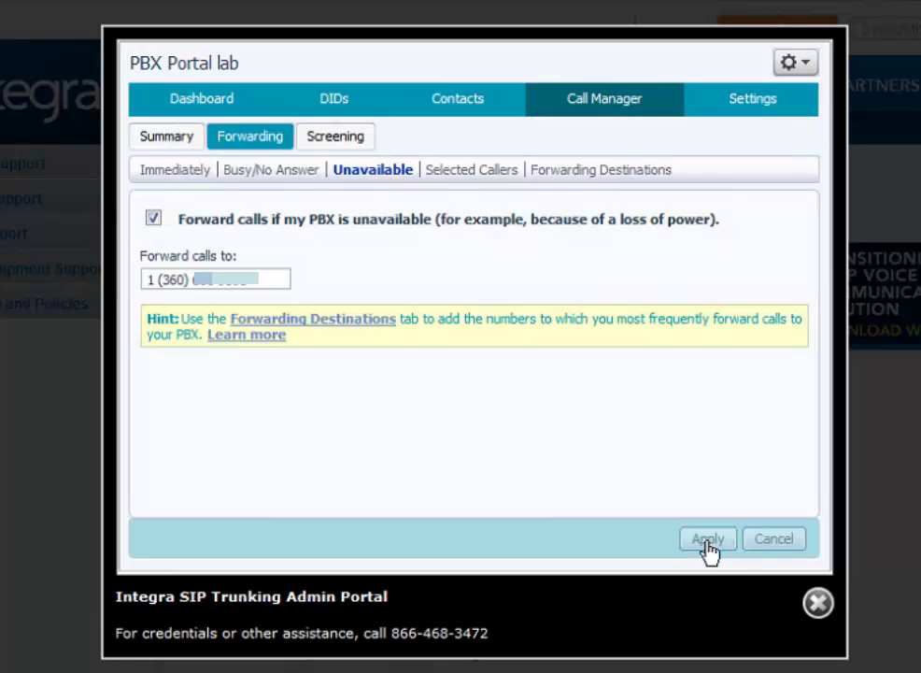
click(457, 172)
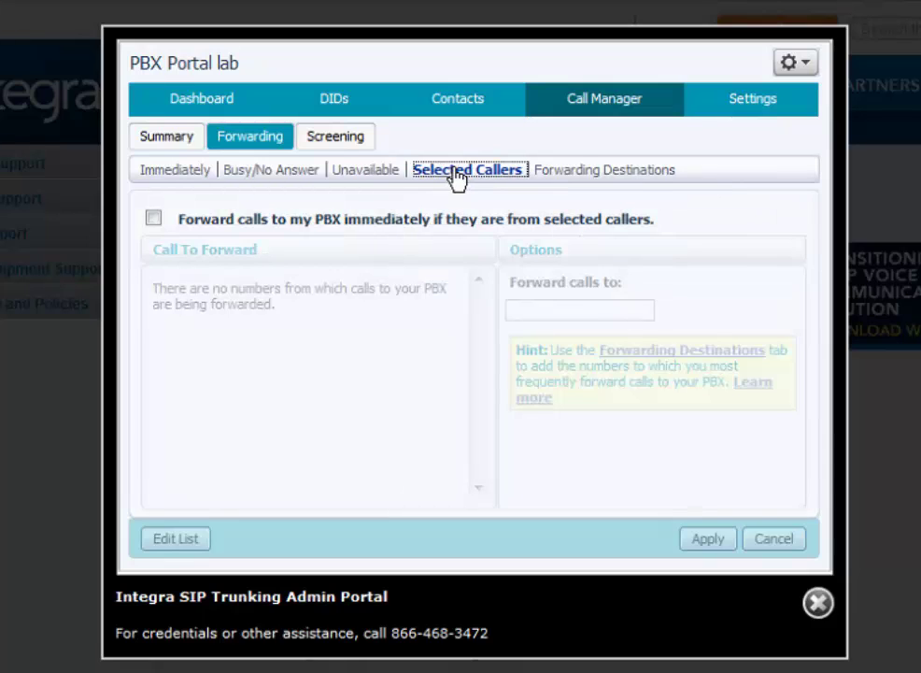
click(153, 219)
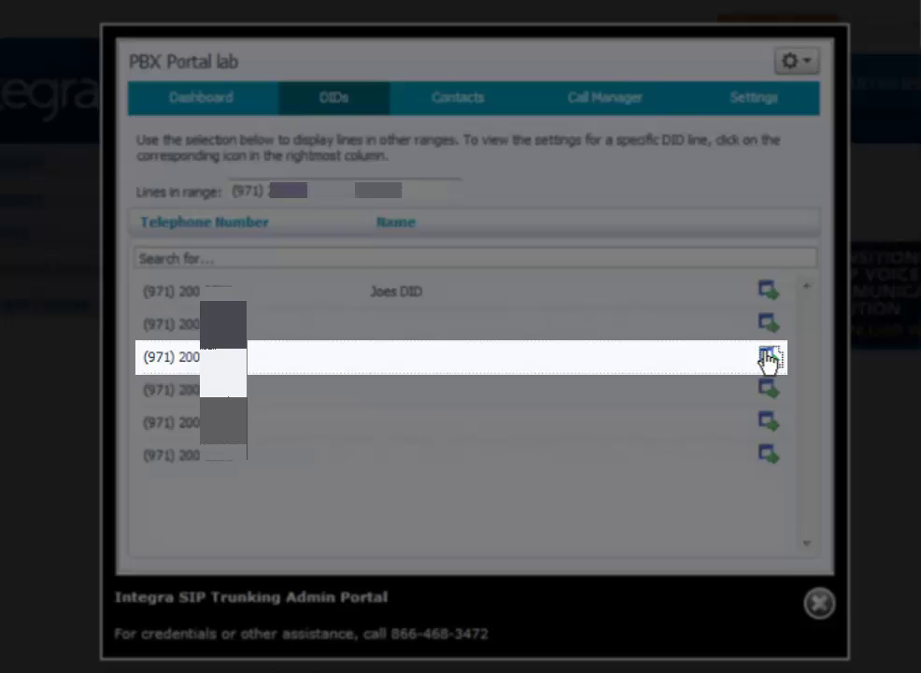
On the third DID line, enable unavailable-PBX forwarding to a 1 (425) number and apply
click(768, 358)
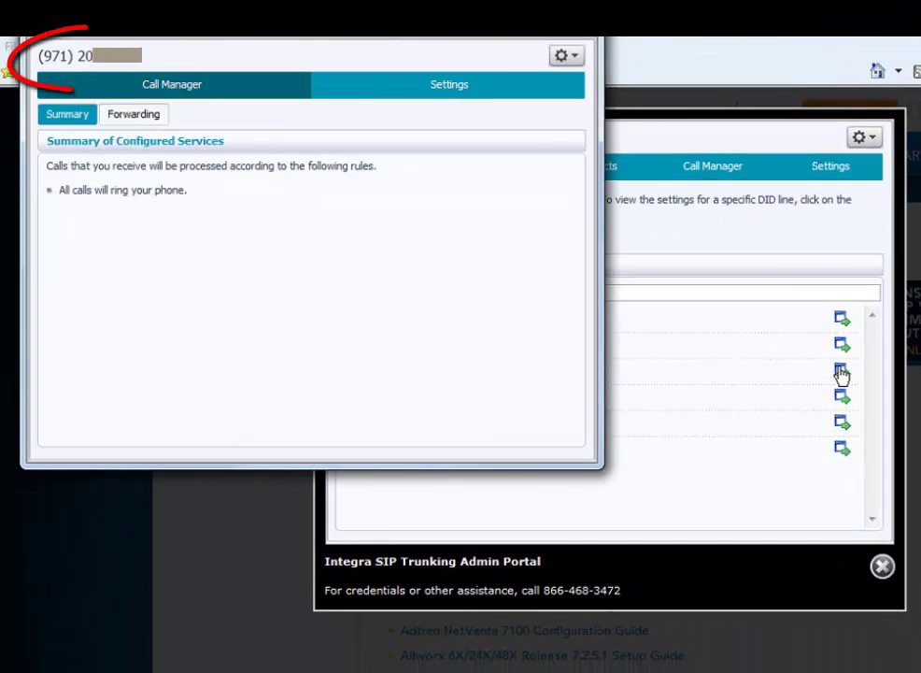
click(127, 121)
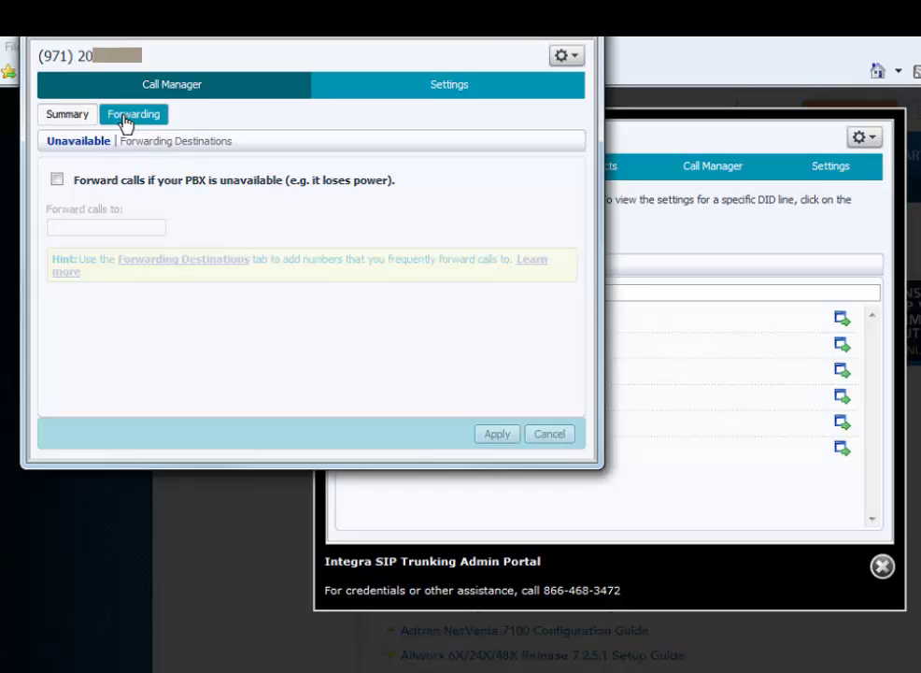
click(57, 181)
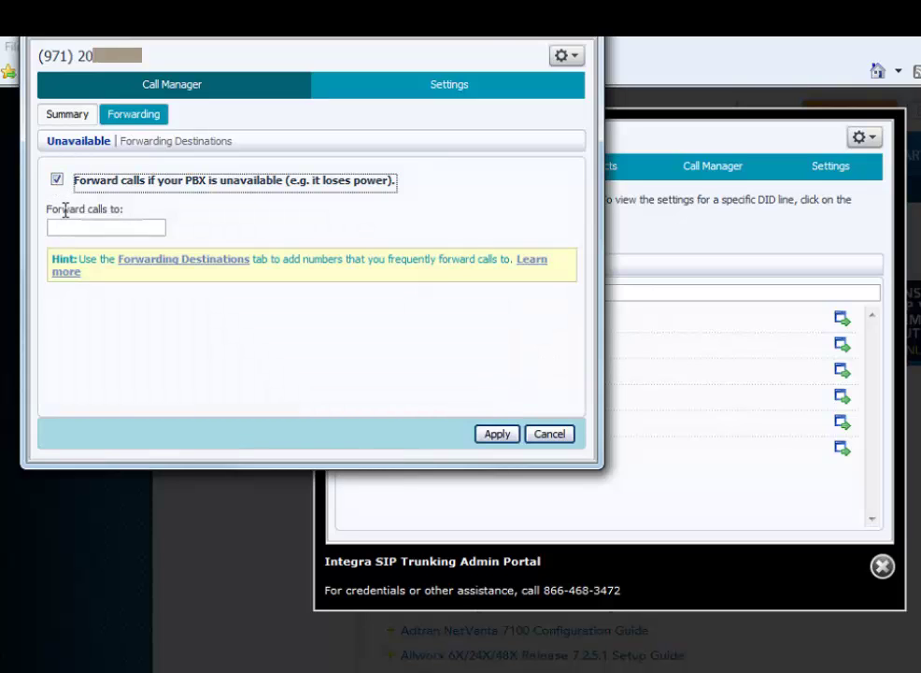
click(54, 226)
text((425))
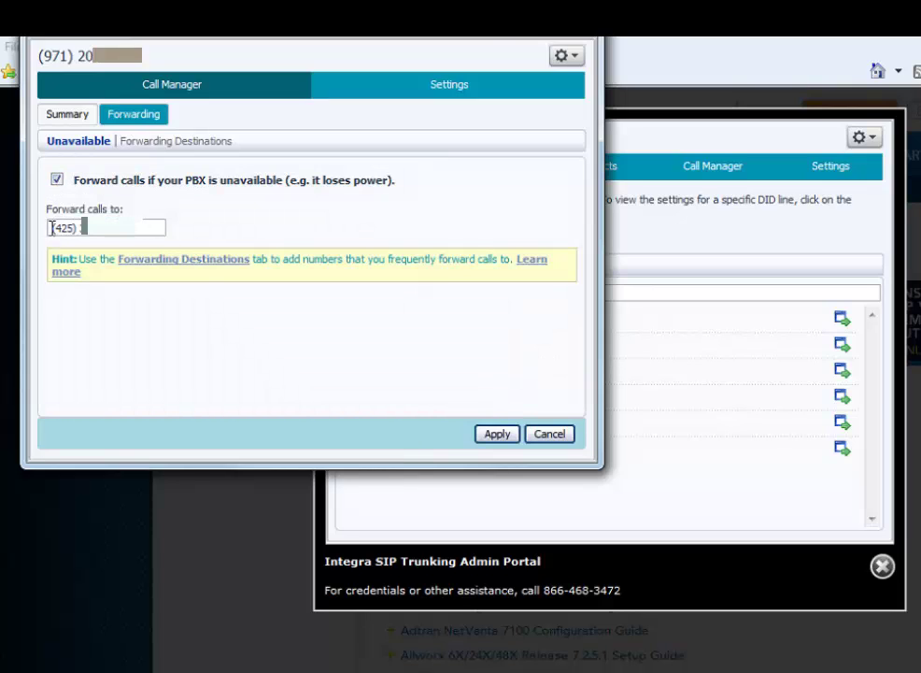
key(Home)
text(1)
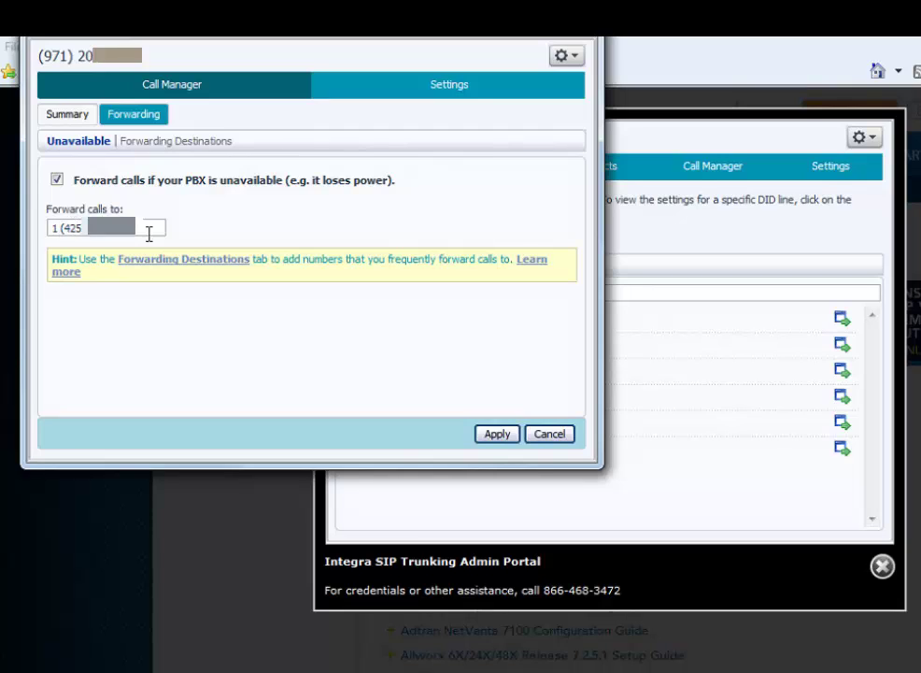
click(495, 435)
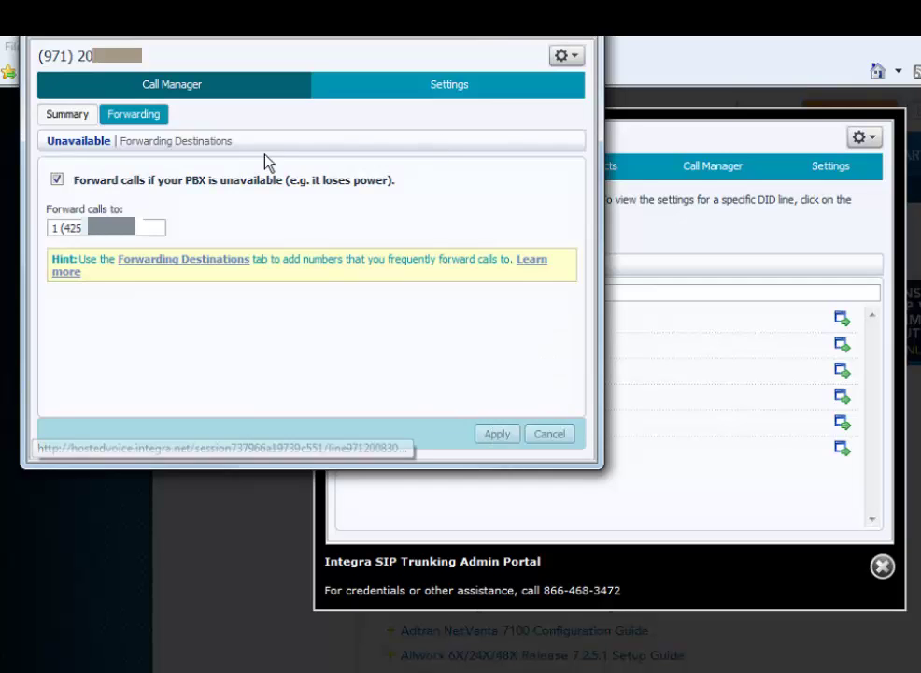
Add Work and Home forwarding destinations, each with a 425301 number
click(167, 143)
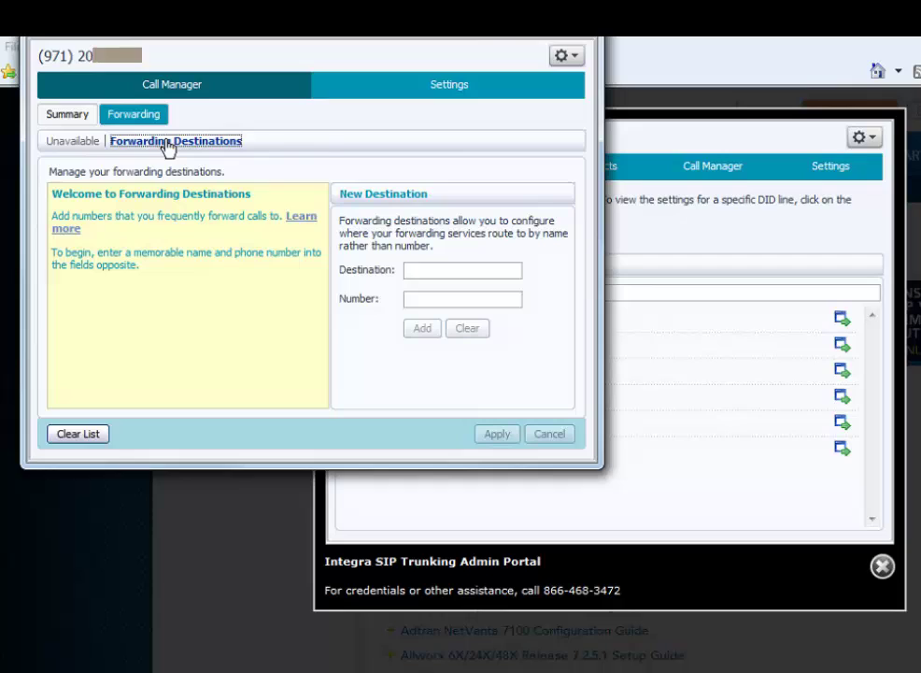
click(416, 270)
text(Work)
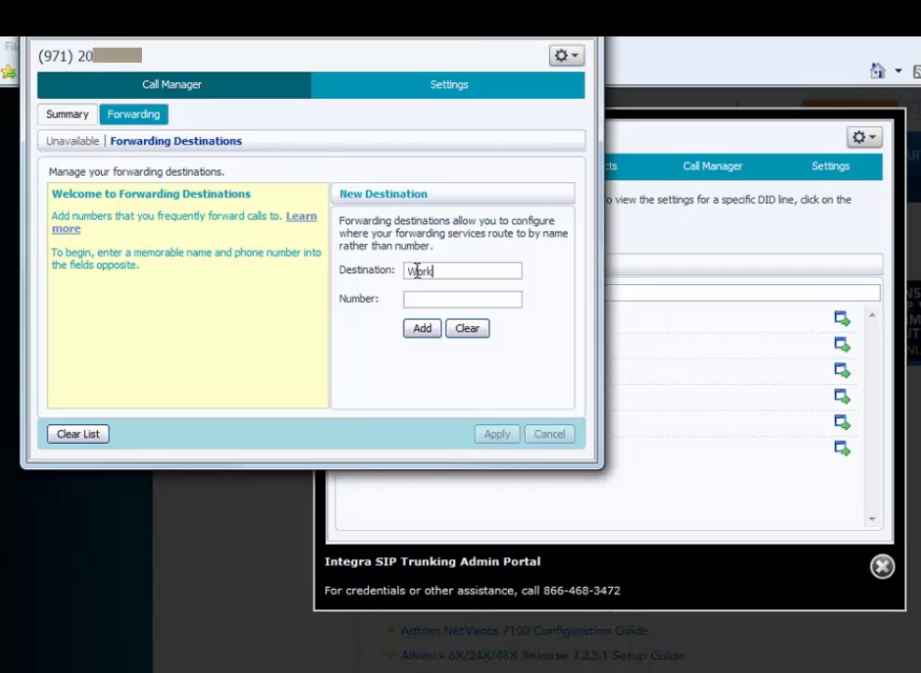
key(Tab)
text(425301)
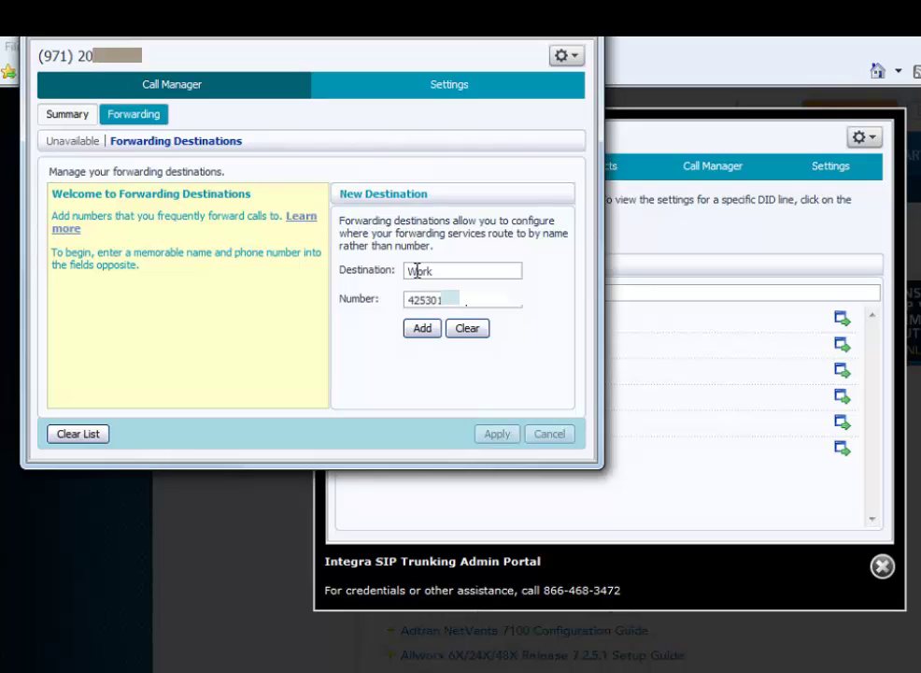
click(422, 328)
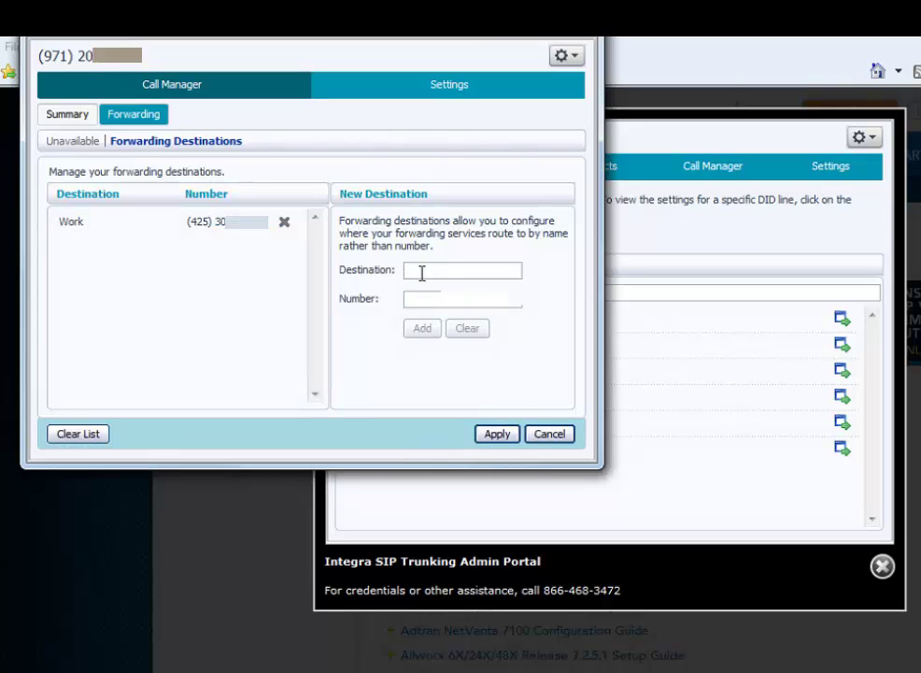
text(Home)
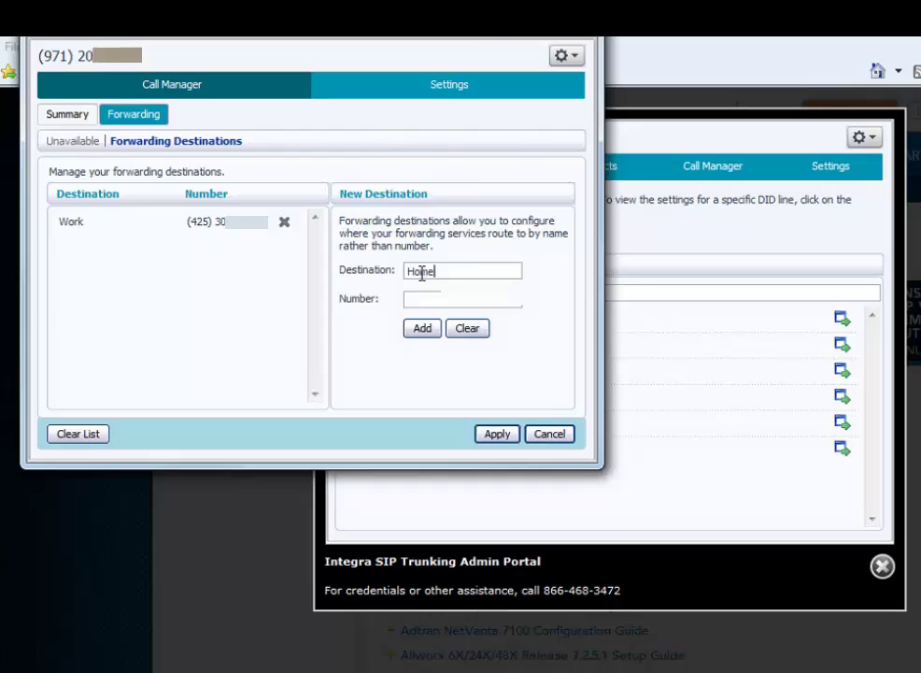
key(Tab)
text(425301)
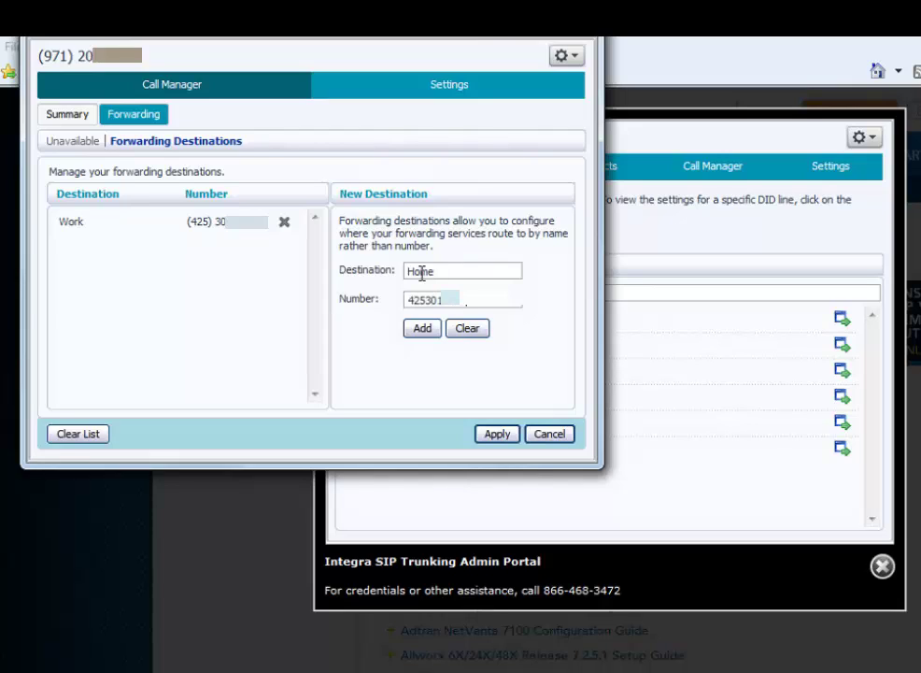
click(420, 327)
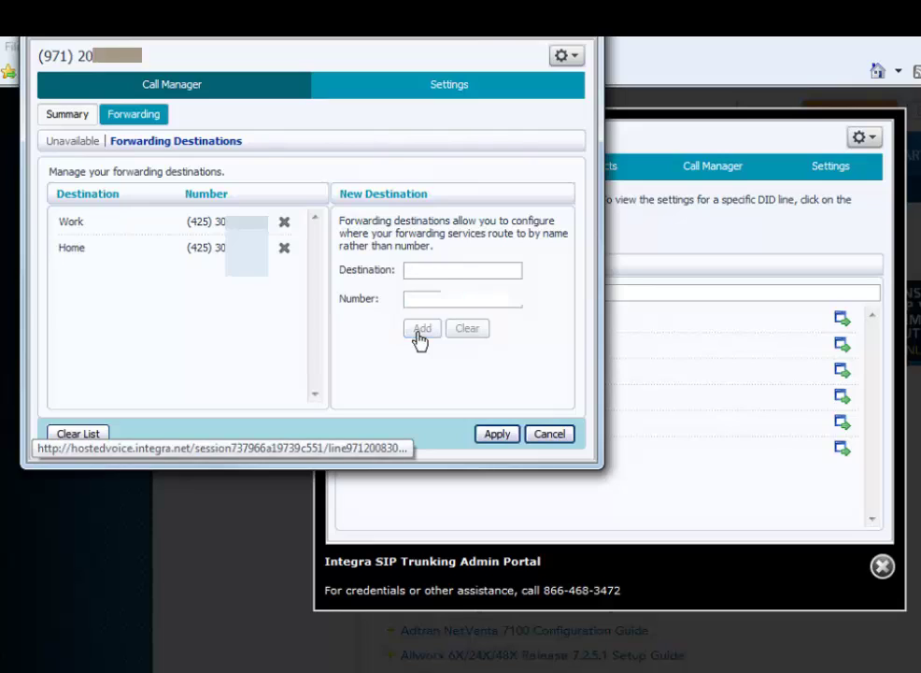
Add a Cell forwarding destination with its number and apply all three destinations
click(422, 269)
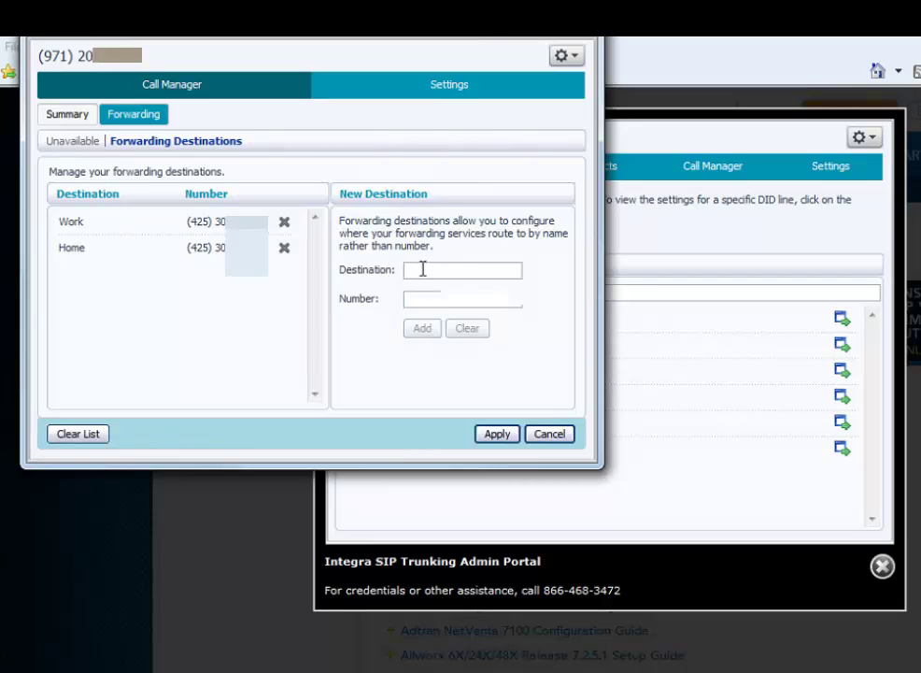
text(Cell)
key(Tab)
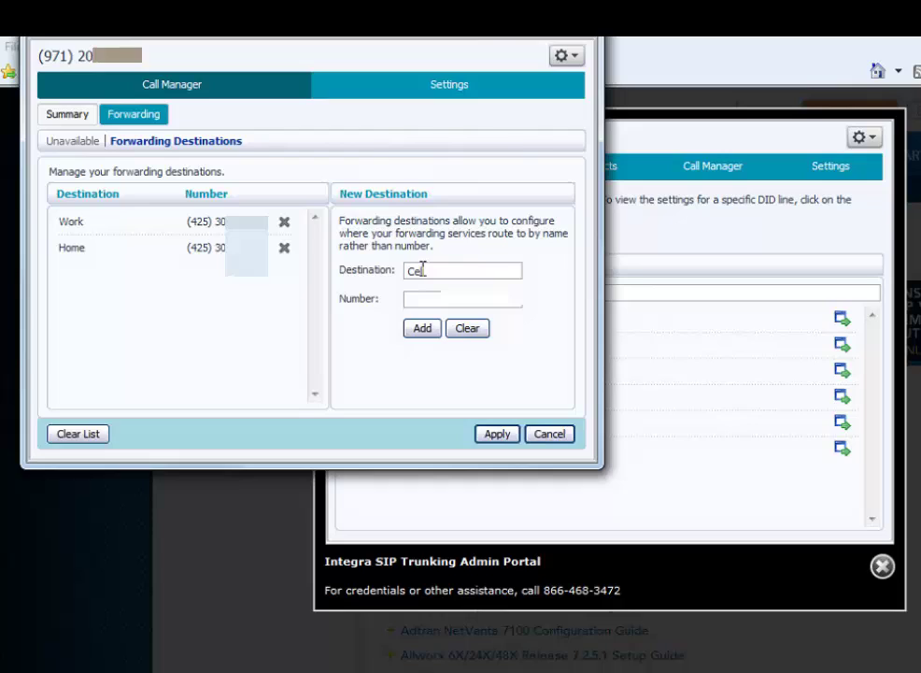
text(25301)
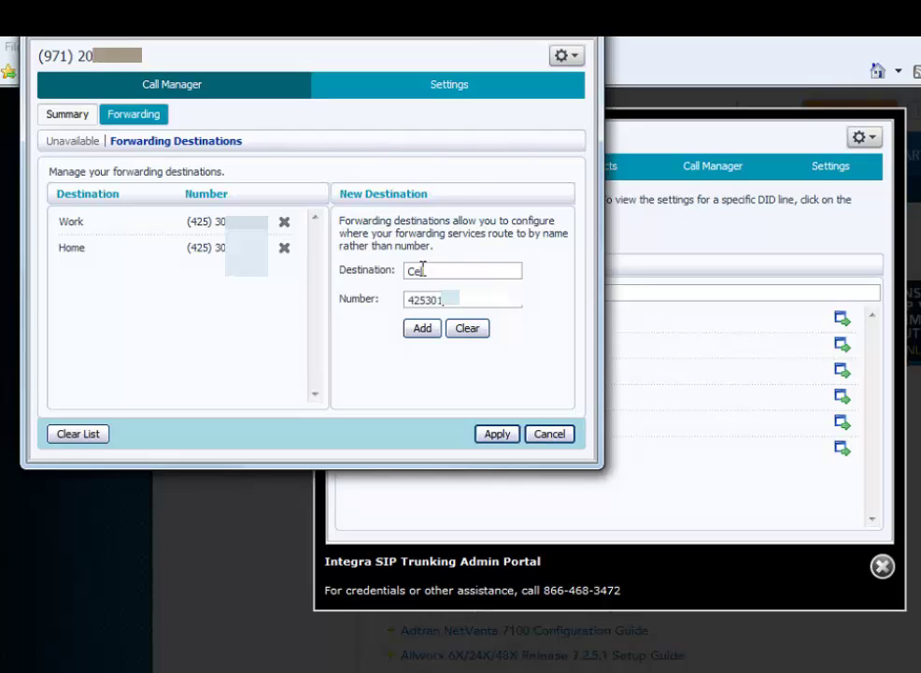
click(422, 269)
text(Cell)
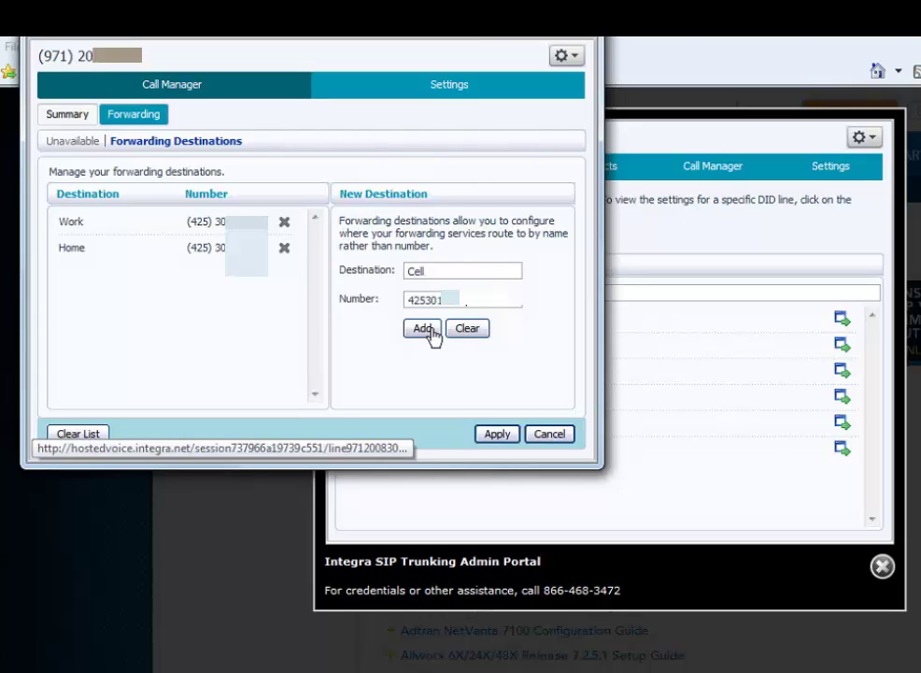
click(431, 334)
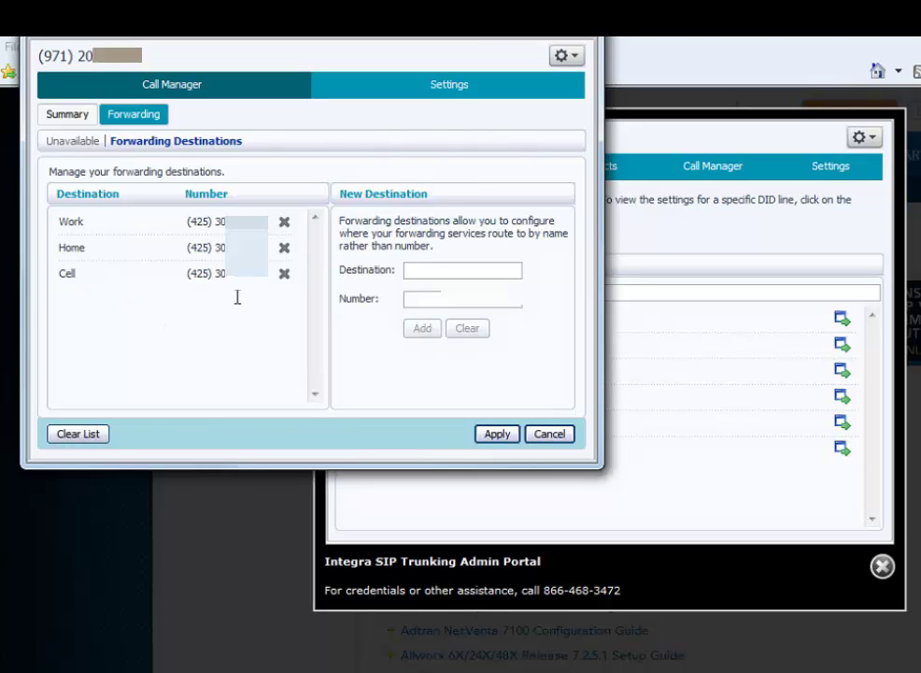
click(494, 435)
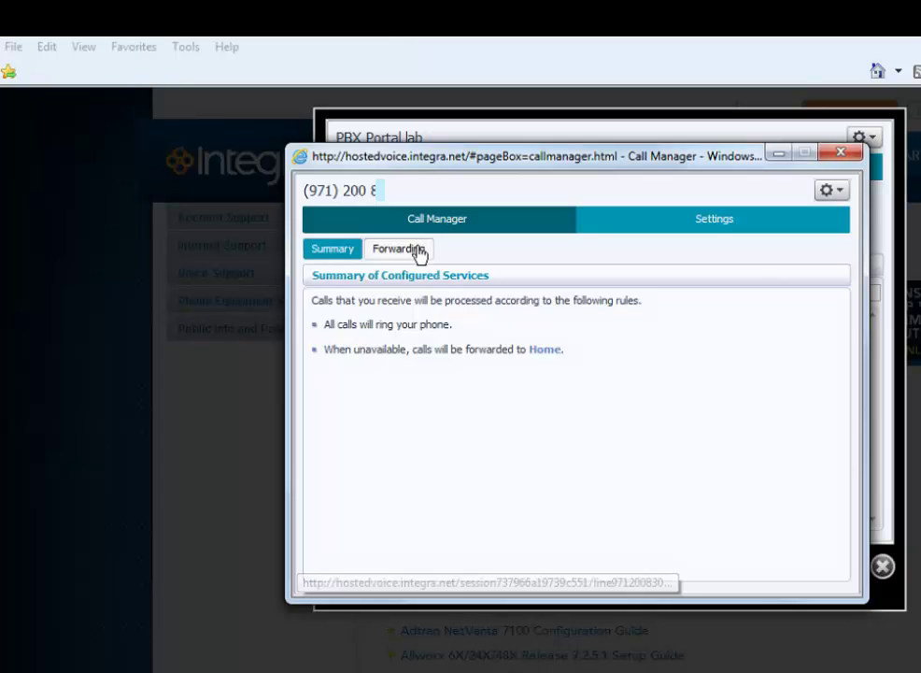
Change the unavailable-PBX forwarding destination from Home to Cell
click(415, 250)
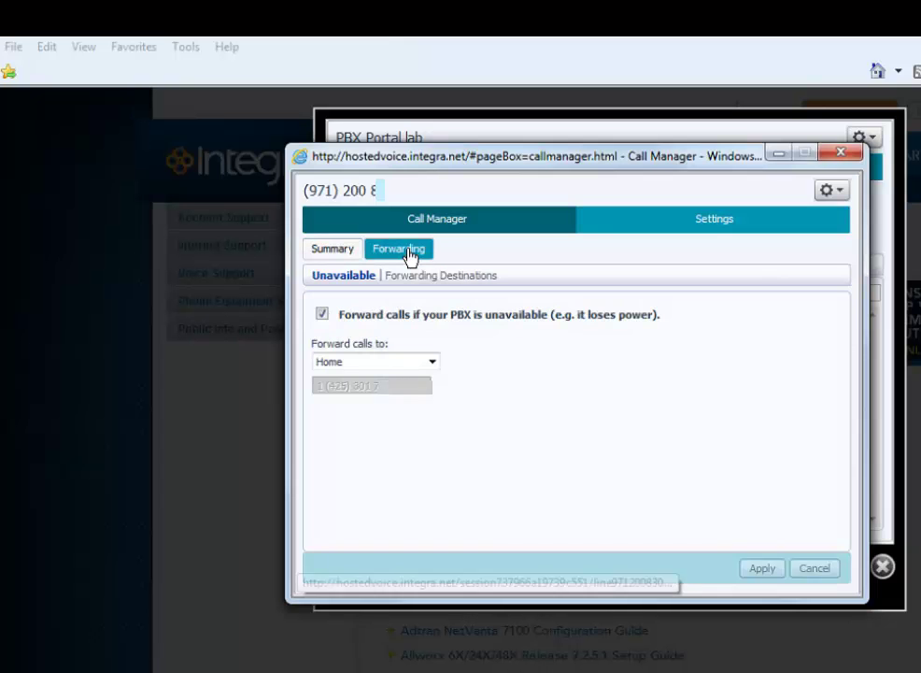
click(431, 363)
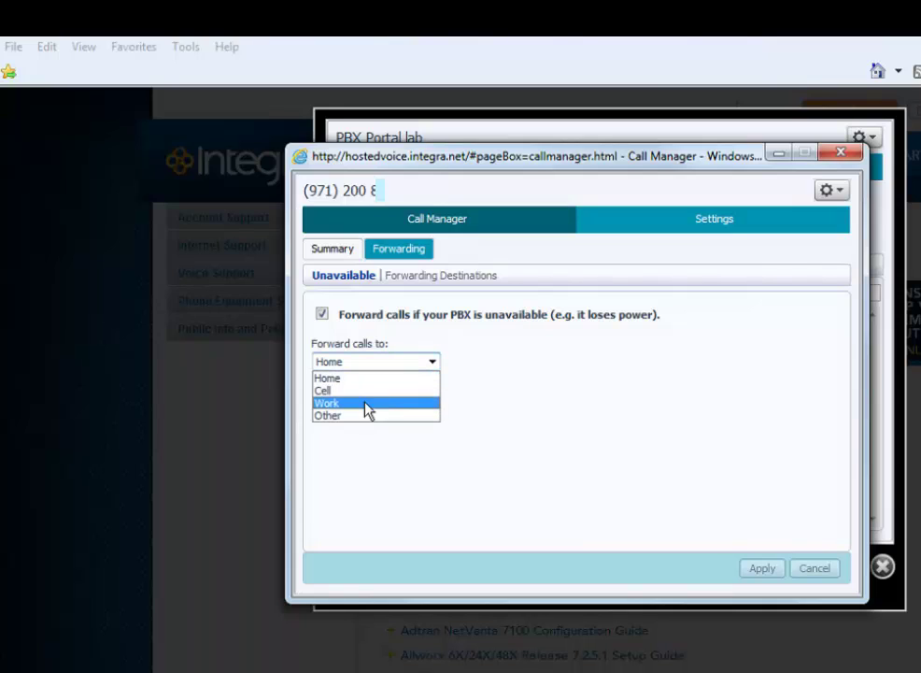
click(332, 390)
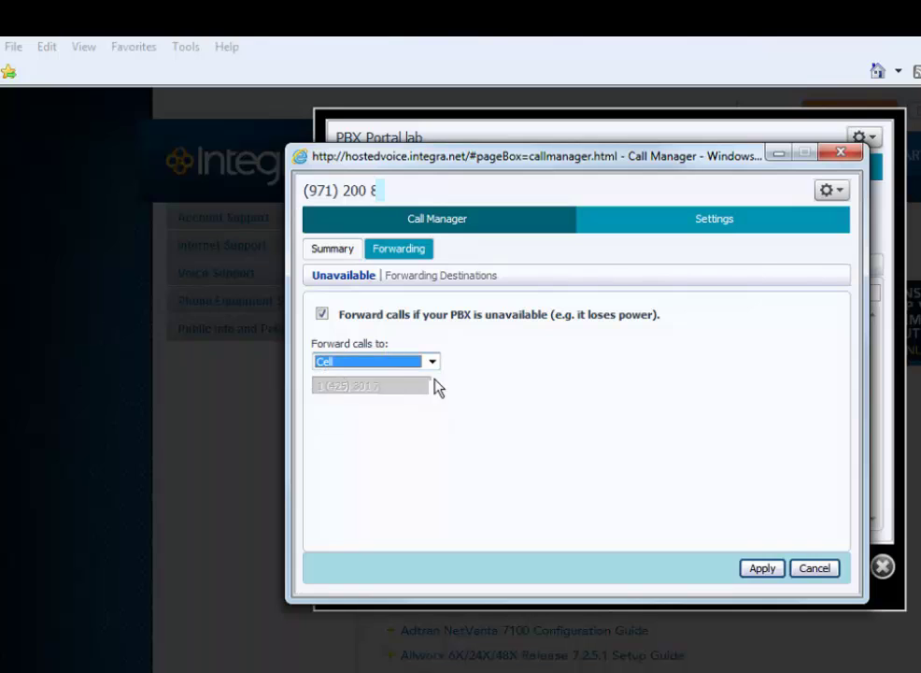